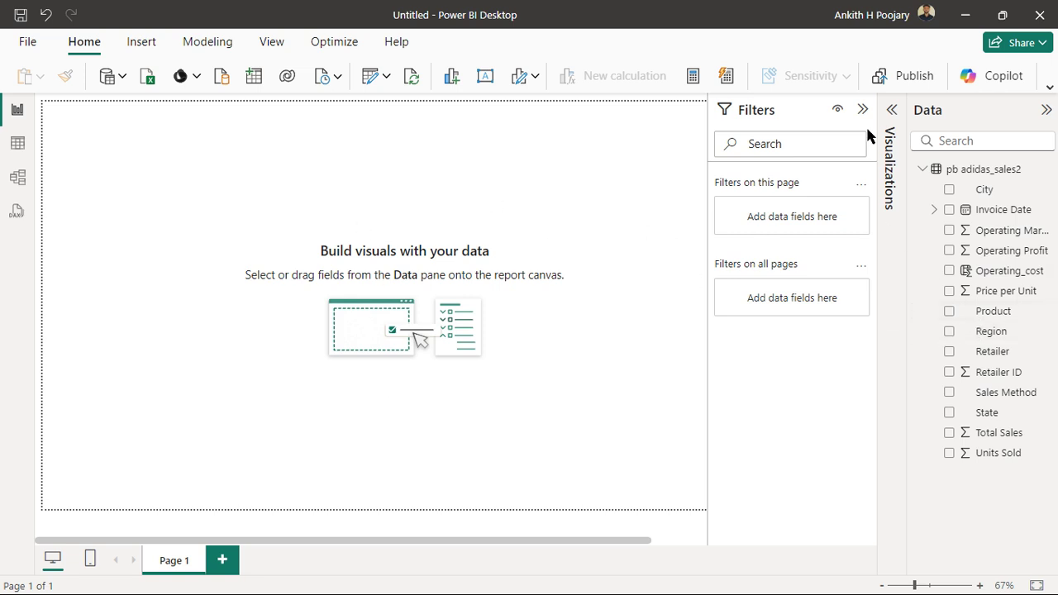
# Expand the collapsed Visualizations pane to show the gallery of visual types
pyautogui.click(890, 120)
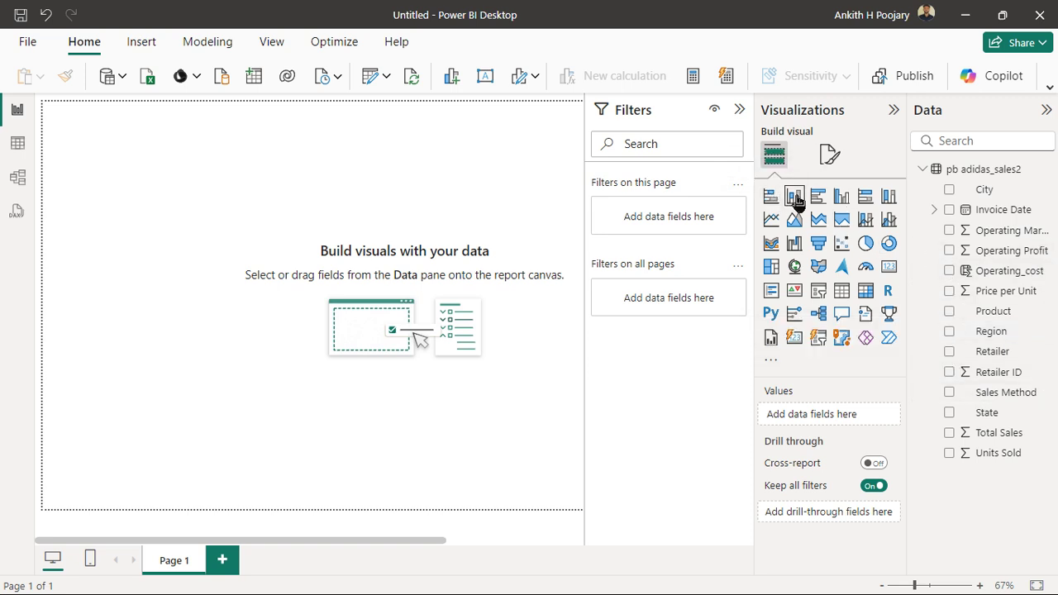
# Add a clustered column chart of Sum of Total Sales by Product
pyautogui.click(840, 198)
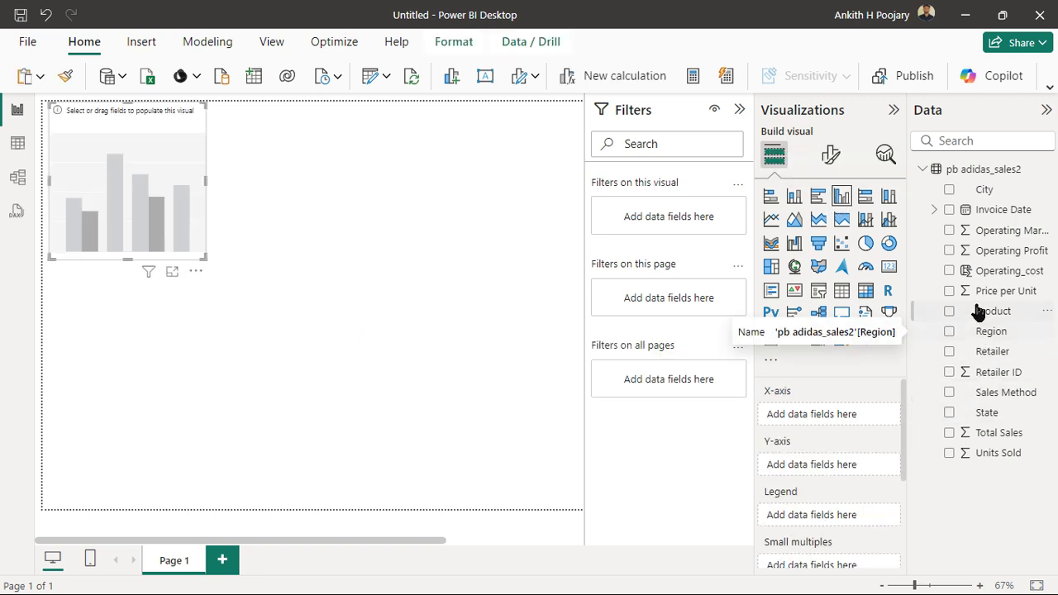
pyautogui.click(948, 311)
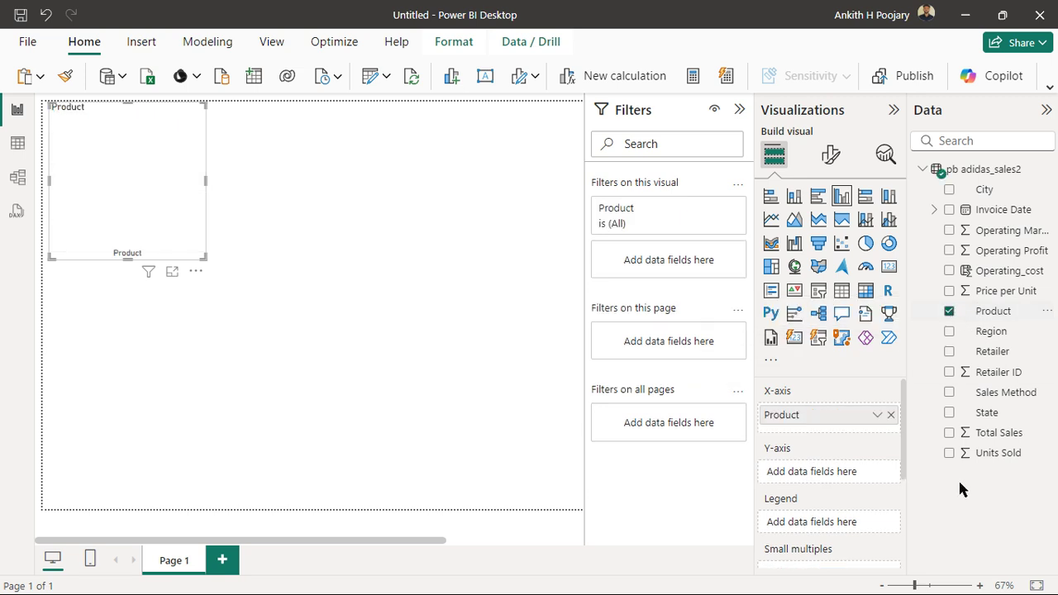
pyautogui.click(949, 433)
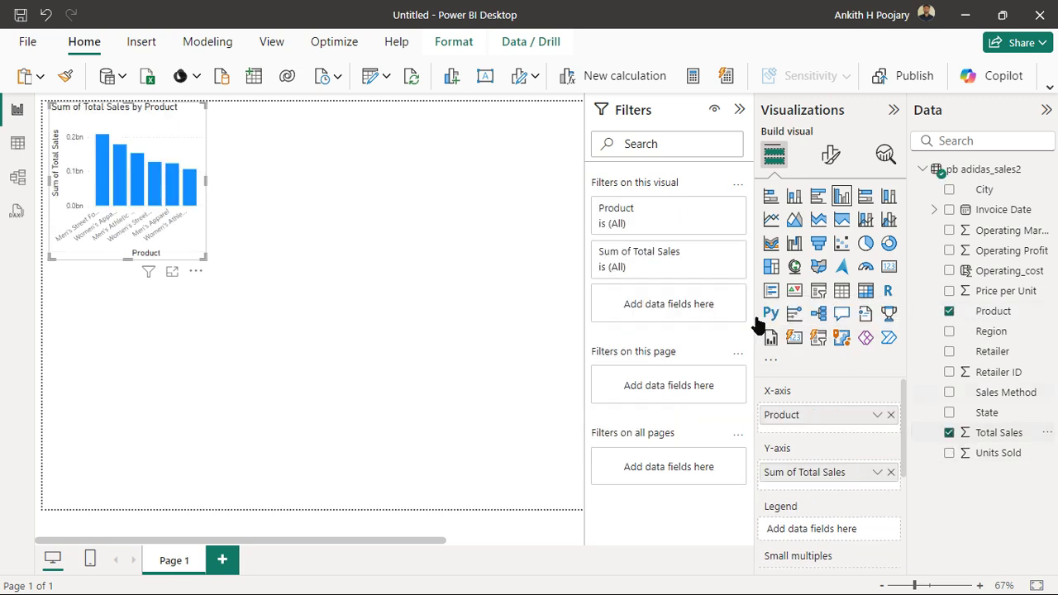
# Widen the Product sales chart across the page and move it slightly lower
pyautogui.moveTo(202, 257); pyautogui.dragTo(577, 276)
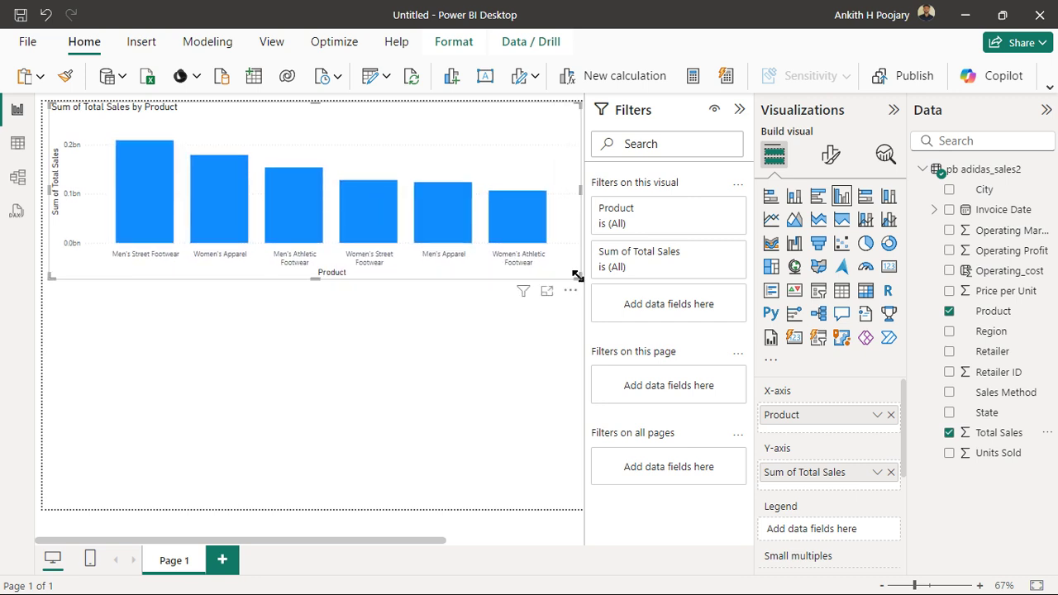
pyautogui.click(553, 328)
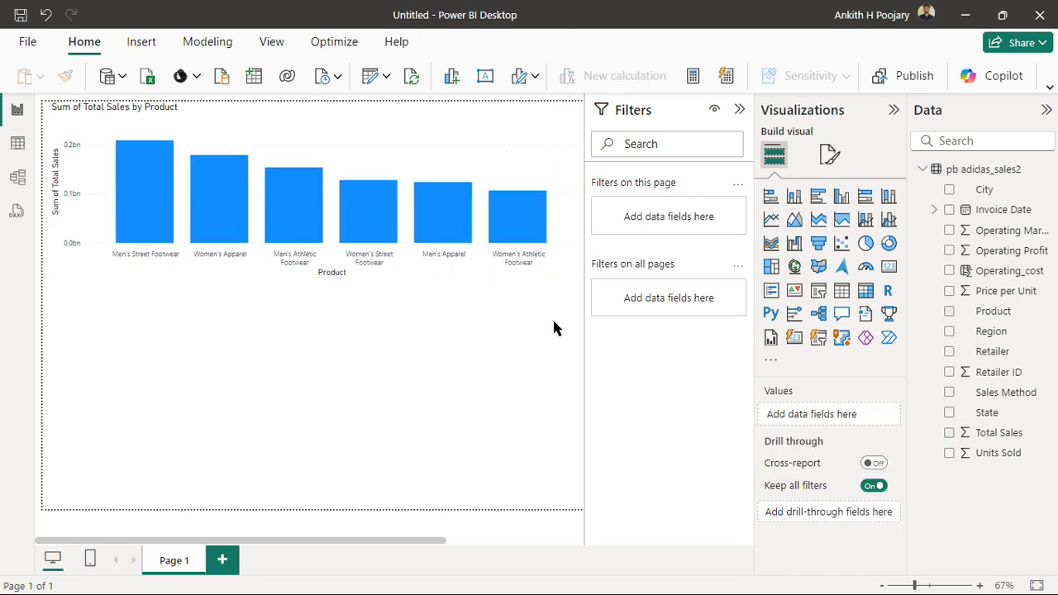
pyautogui.click(563, 273)
pyautogui.moveTo(574, 273); pyautogui.dragTo(577, 357)
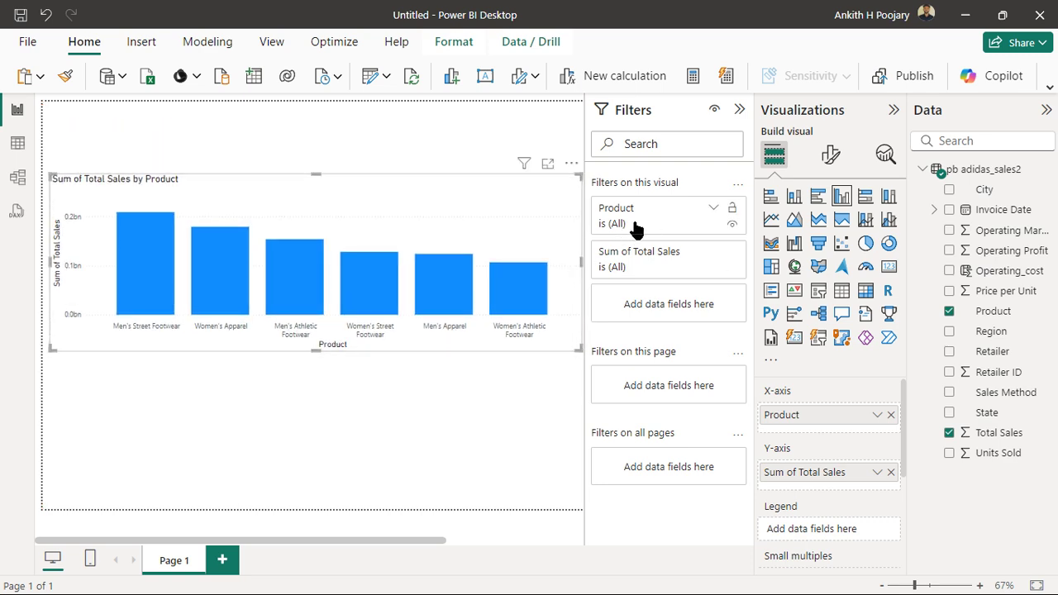
# Add Region as a visual-level filter on the Product sales chart
pyautogui.click(519, 387)
pyautogui.click(557, 265)
pyautogui.moveTo(980, 338); pyautogui.dragTo(666, 304)
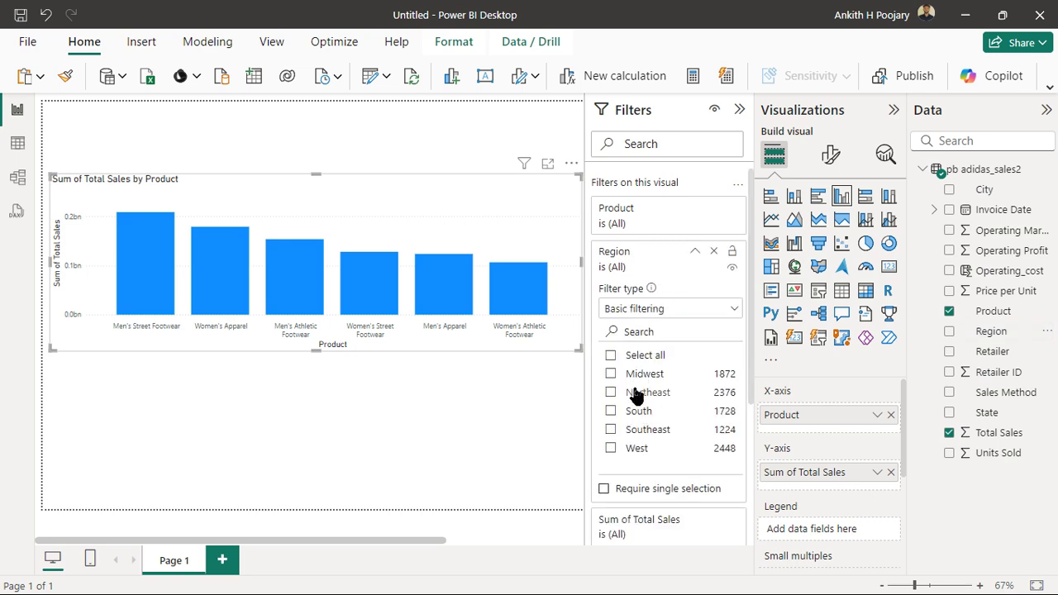
pyautogui.scroll(-3, 634, 394)
pyautogui.scroll(3, 634, 395)
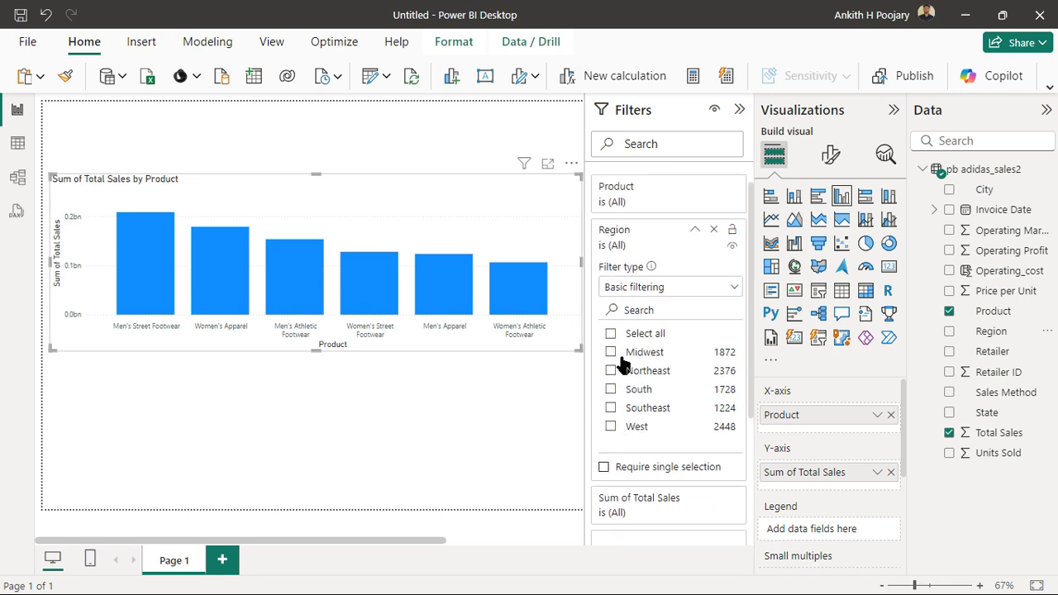
# Limit the chart to Midwest, Northeast, South and Southeast, and stretch it taller
pyautogui.click(610, 352)
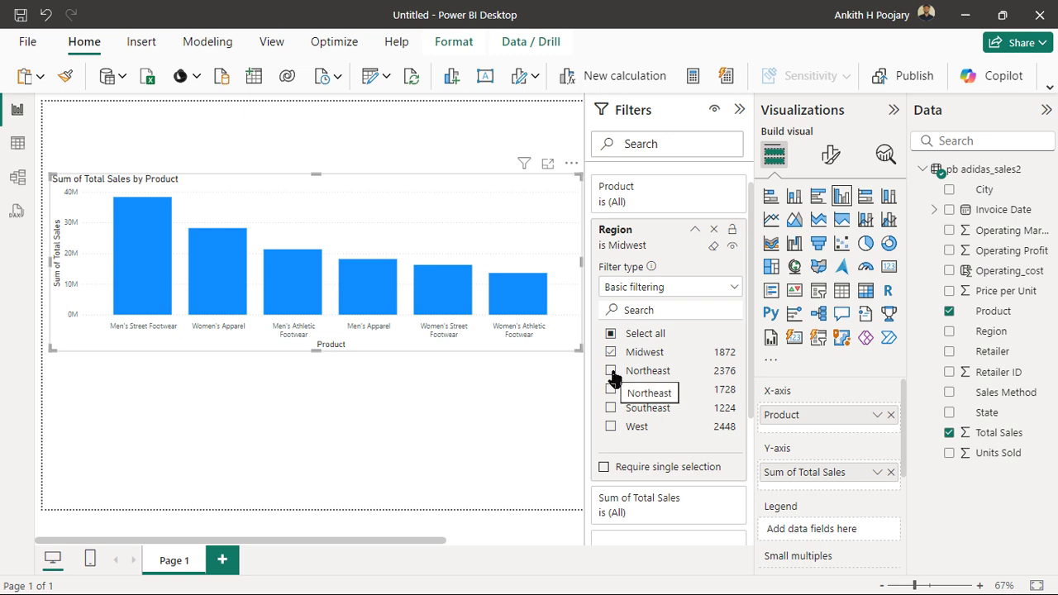
pyautogui.click(611, 371)
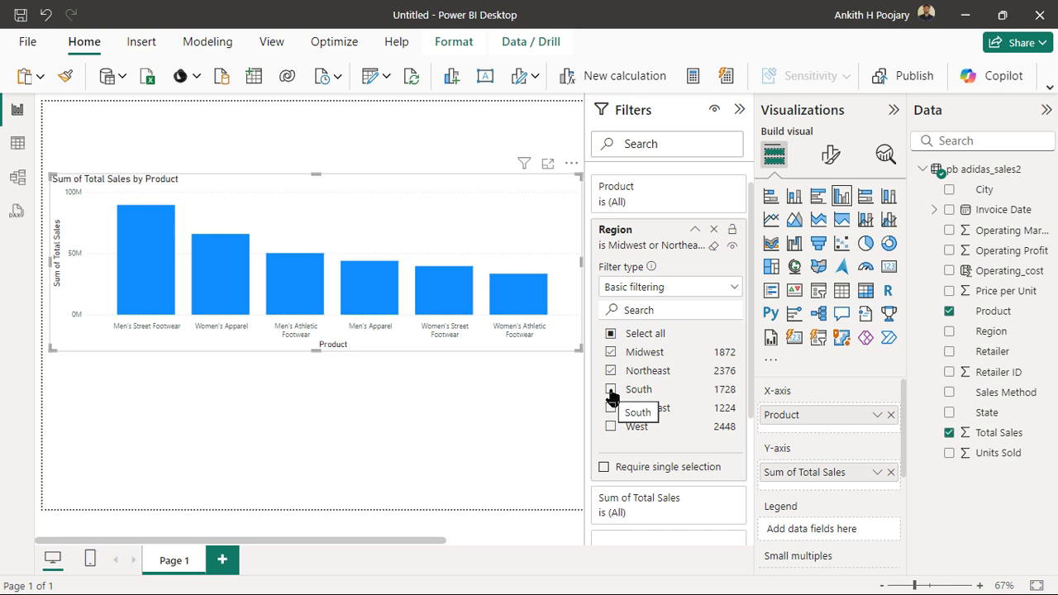
pyautogui.click(611, 391)
pyautogui.click(611, 409)
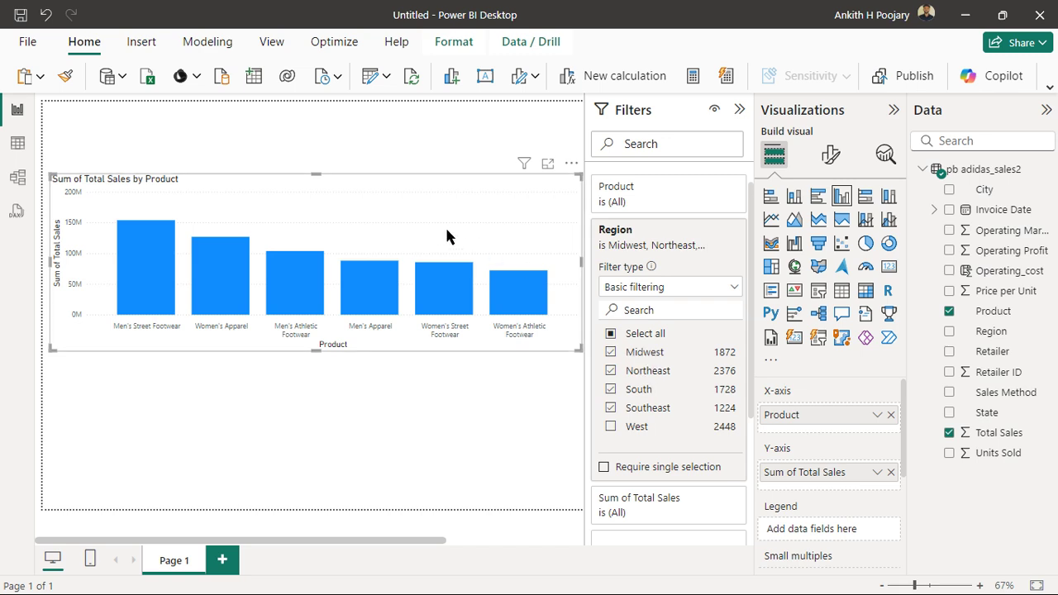
pyautogui.moveTo(314, 173); pyautogui.dragTo(310, 113)
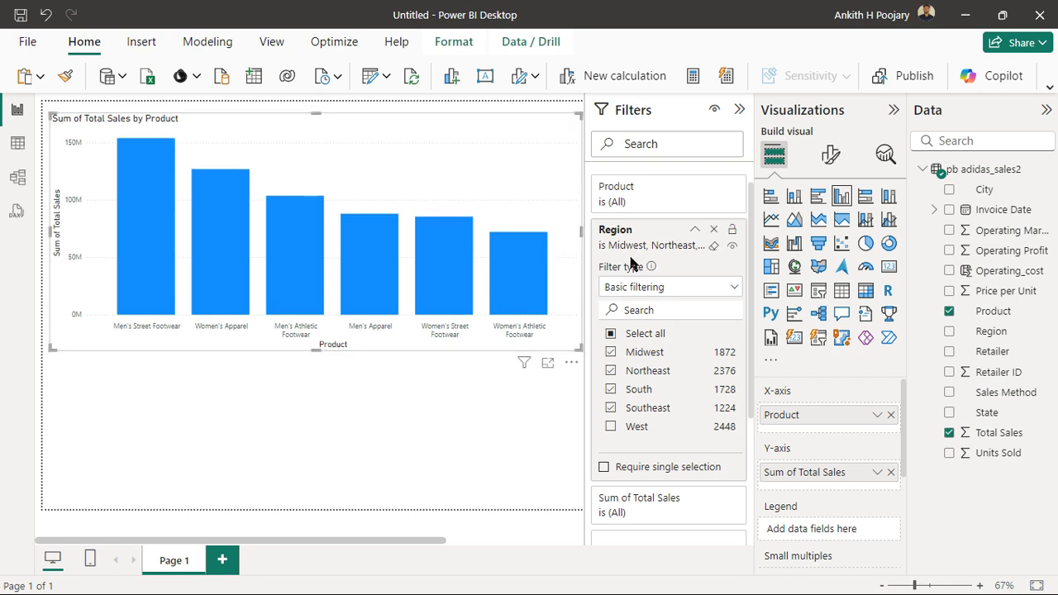
pyautogui.scroll(-3, 635, 307)
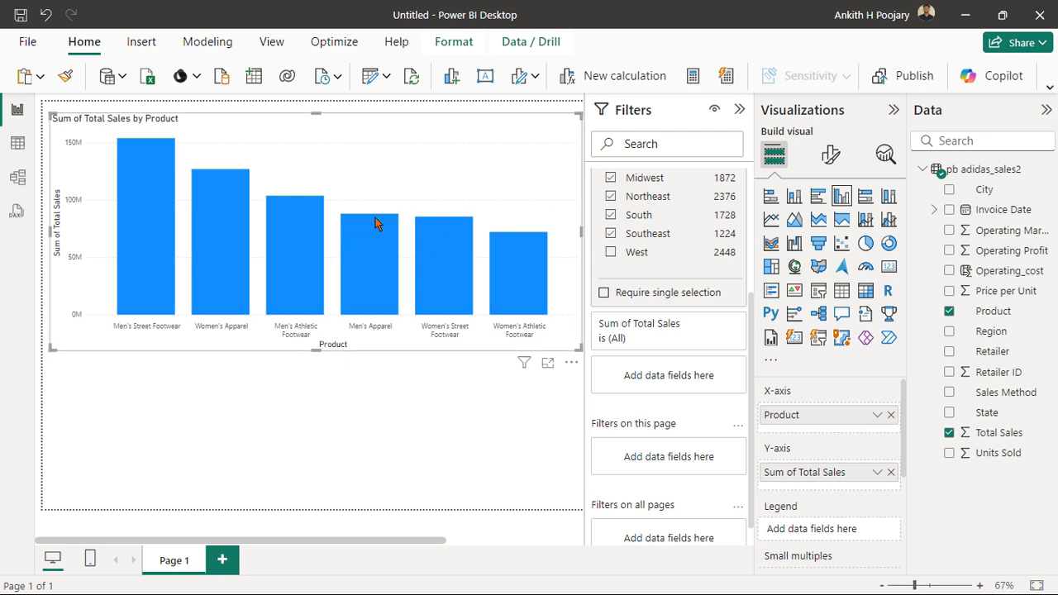
# Add a column chart of Total Sales by Region and a Sales Method page-level filter
pyautogui.click(311, 407)
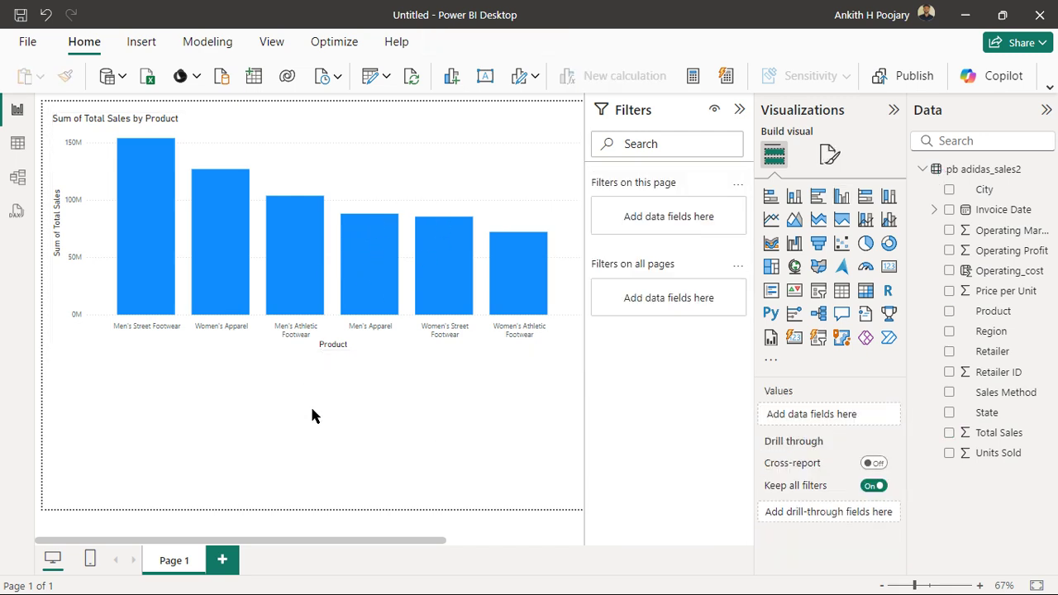
pyautogui.click(438, 181)
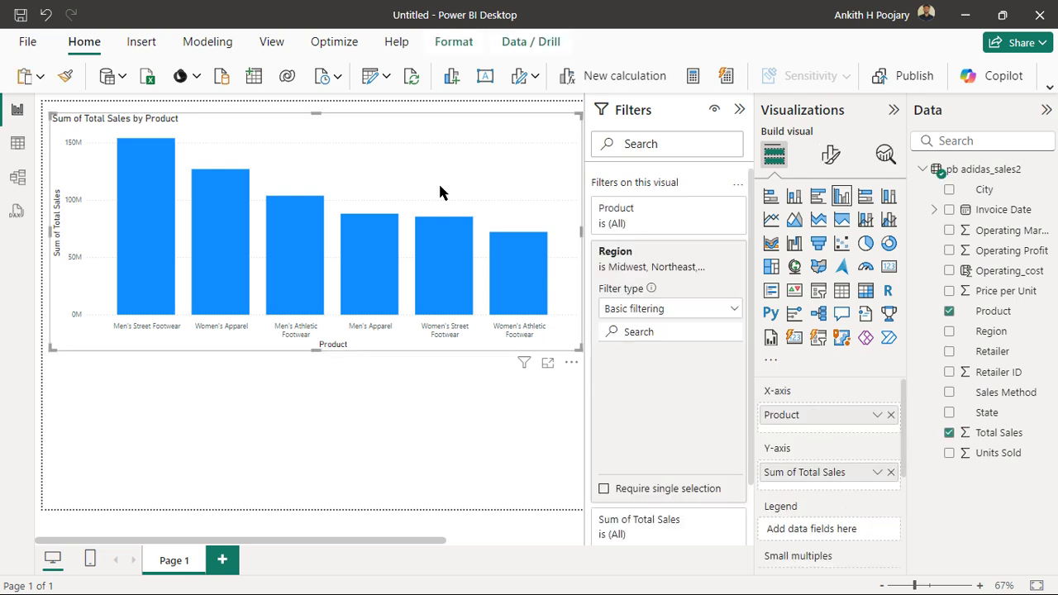
pyautogui.click(427, 371)
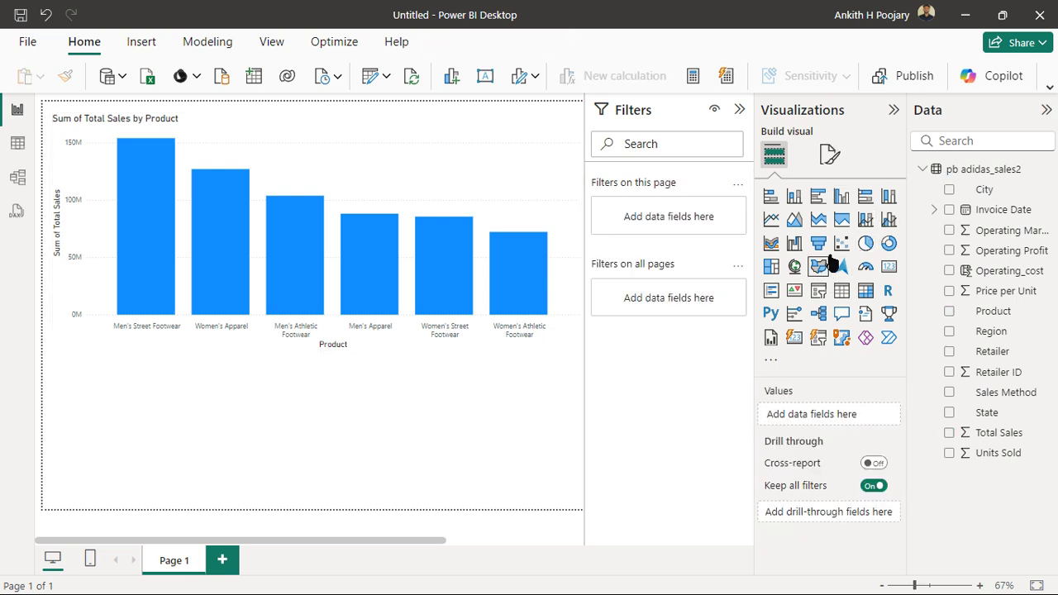
pyautogui.click(841, 198)
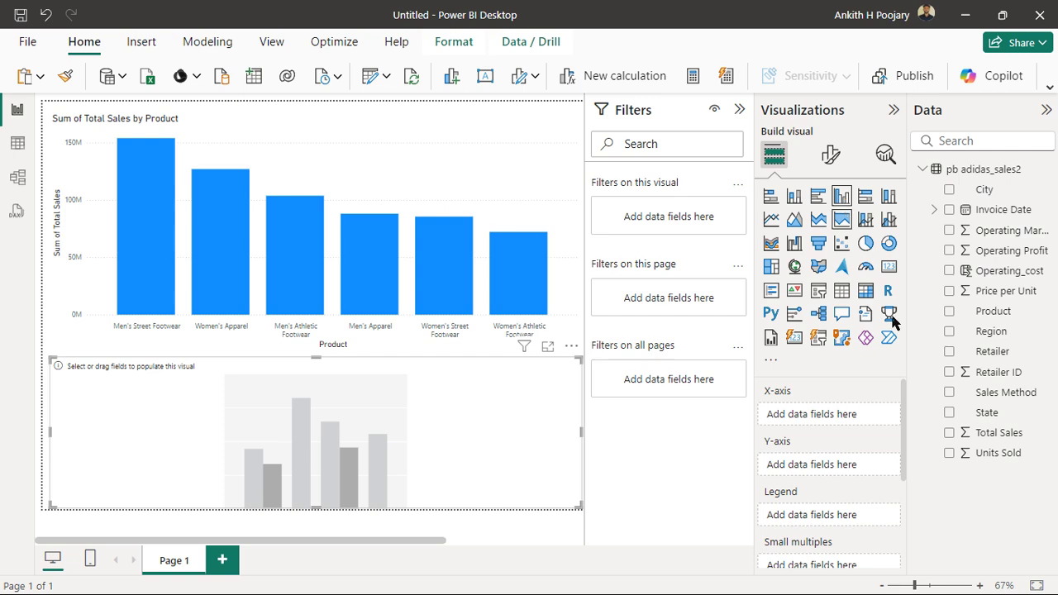
pyautogui.moveTo(990, 340); pyautogui.dragTo(824, 422)
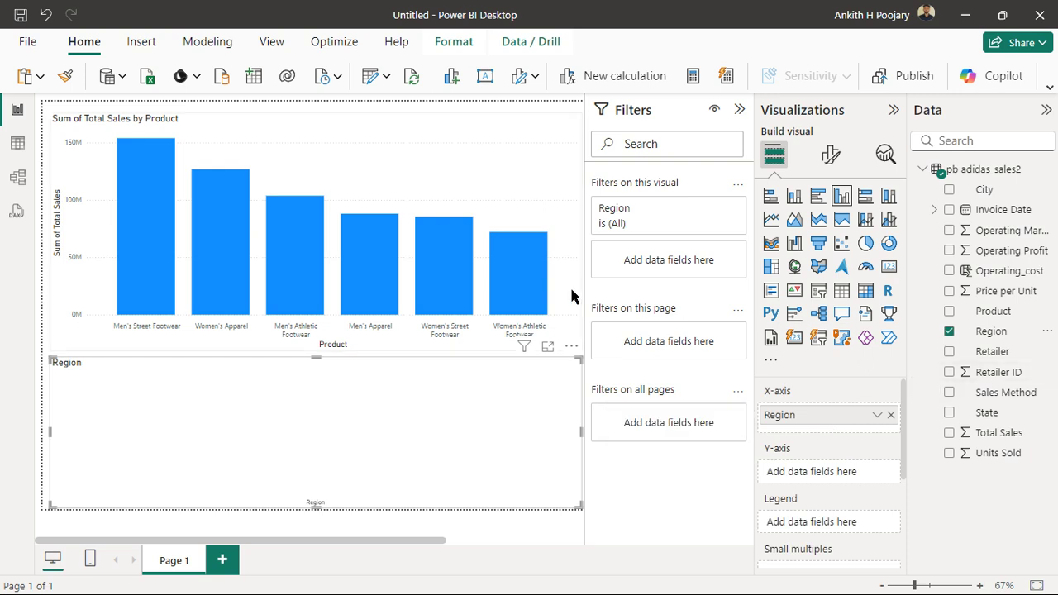
pyautogui.moveTo(992, 434); pyautogui.dragTo(822, 476)
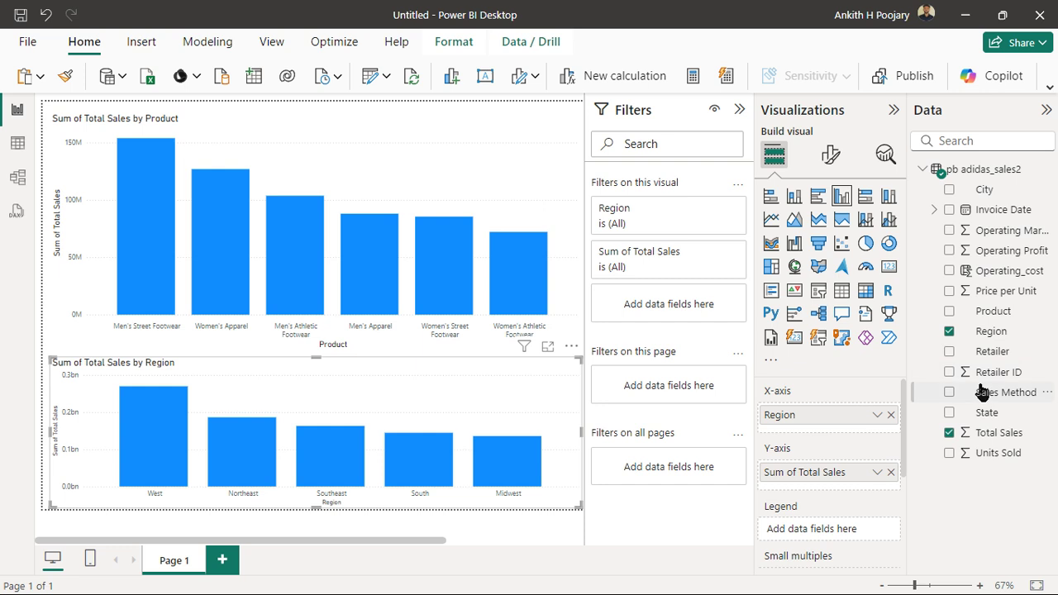
pyautogui.moveTo(980, 394); pyautogui.dragTo(671, 390)
# Restrict the Sales Method page filter to In-store and shorten the Product chart
pyautogui.scroll(-1, 642, 481)
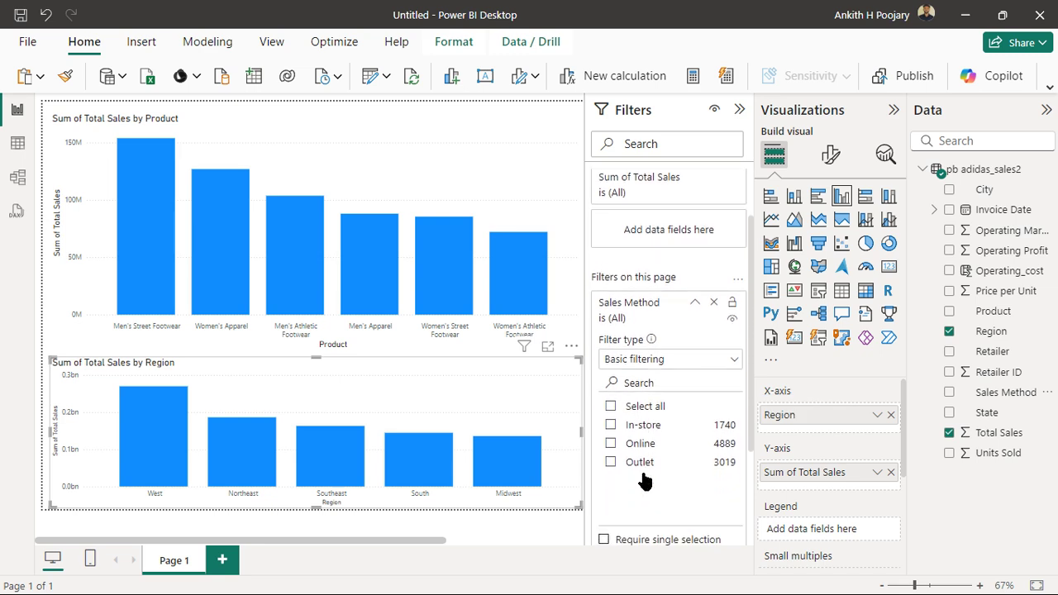
pyautogui.click(610, 425)
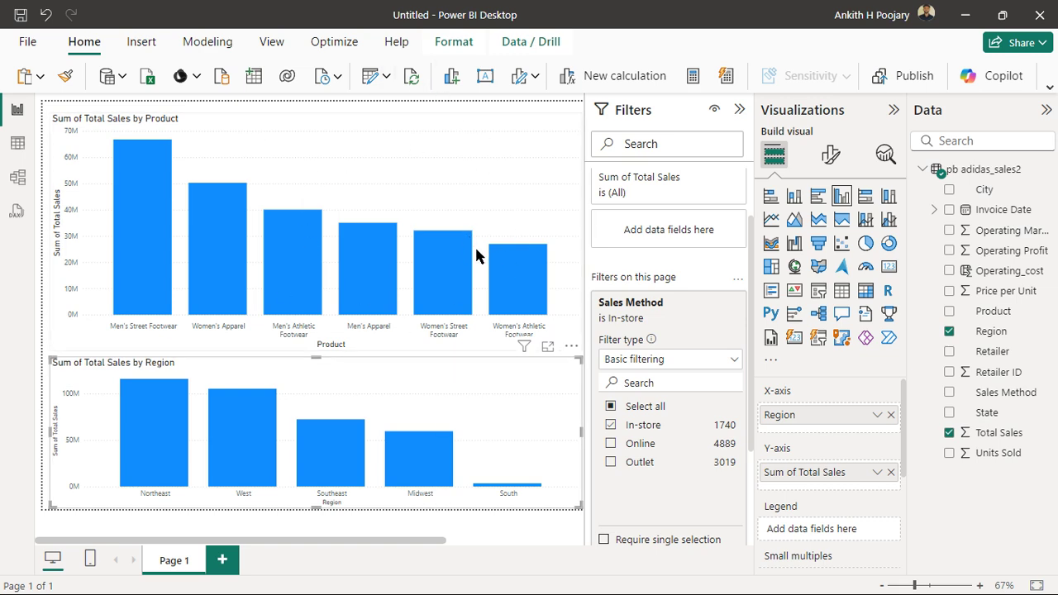
pyautogui.click(519, 191)
pyautogui.moveTo(577, 115); pyautogui.dragTo(550, 192)
pyautogui.click(358, 162)
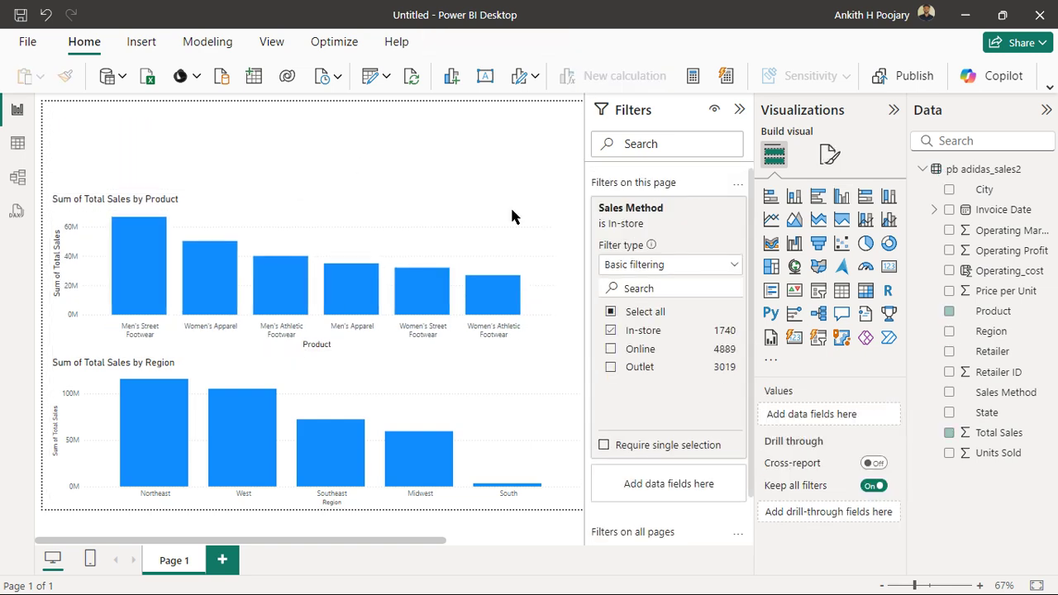
# Add a small card showing 357M Sum of Total Sales at the page's top-left
pyautogui.click(888, 266)
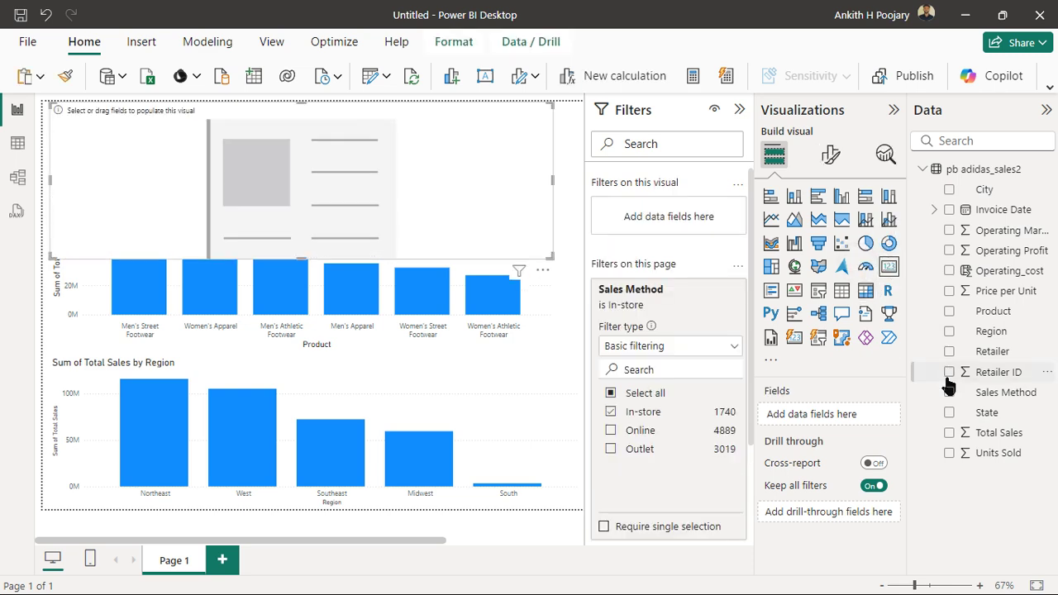
pyautogui.moveTo(978, 441); pyautogui.dragTo(281, 186)
pyautogui.moveTo(552, 258); pyautogui.dragTo(229, 183)
pyautogui.click(285, 155)
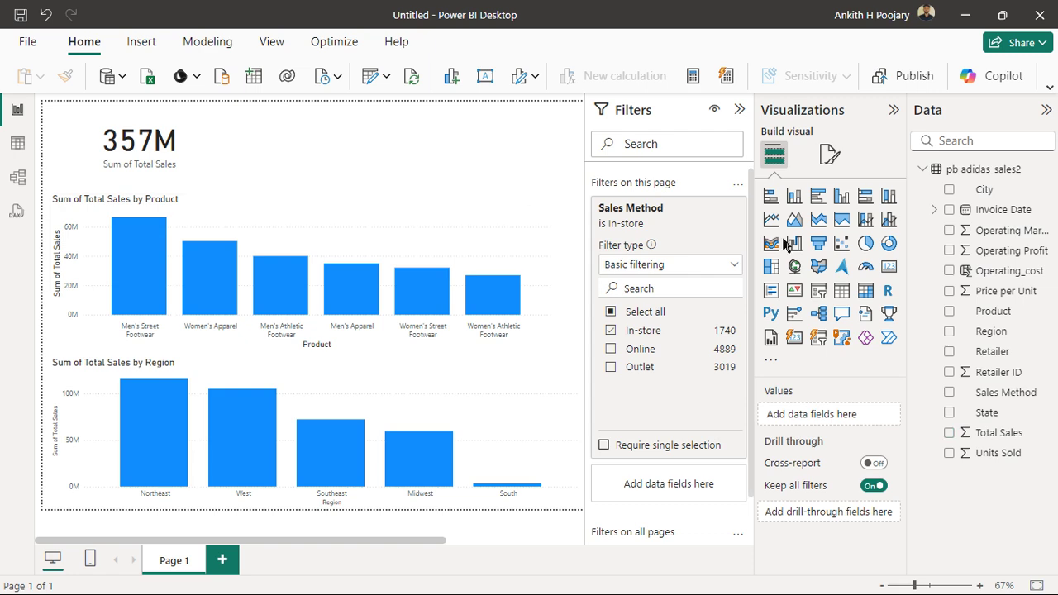
pyautogui.click(886, 267)
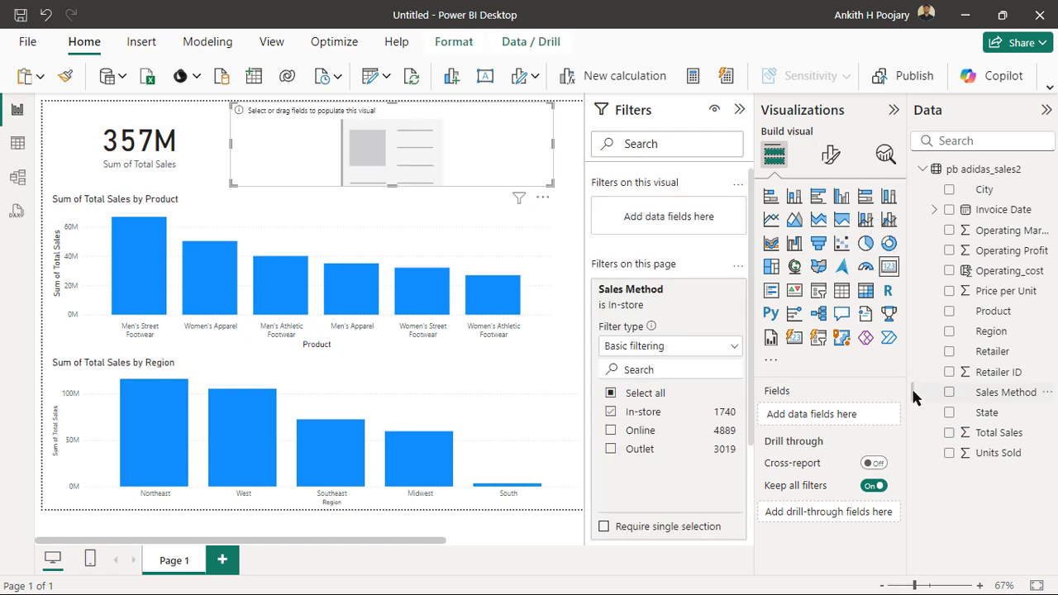
# Show 690K Sum of Units Sold in a small card beside the sales card, then collapse Visualizations
pyautogui.moveTo(992, 453); pyautogui.dragTo(810, 413)
pyautogui.moveTo(548, 183); pyautogui.dragTo(337, 181)
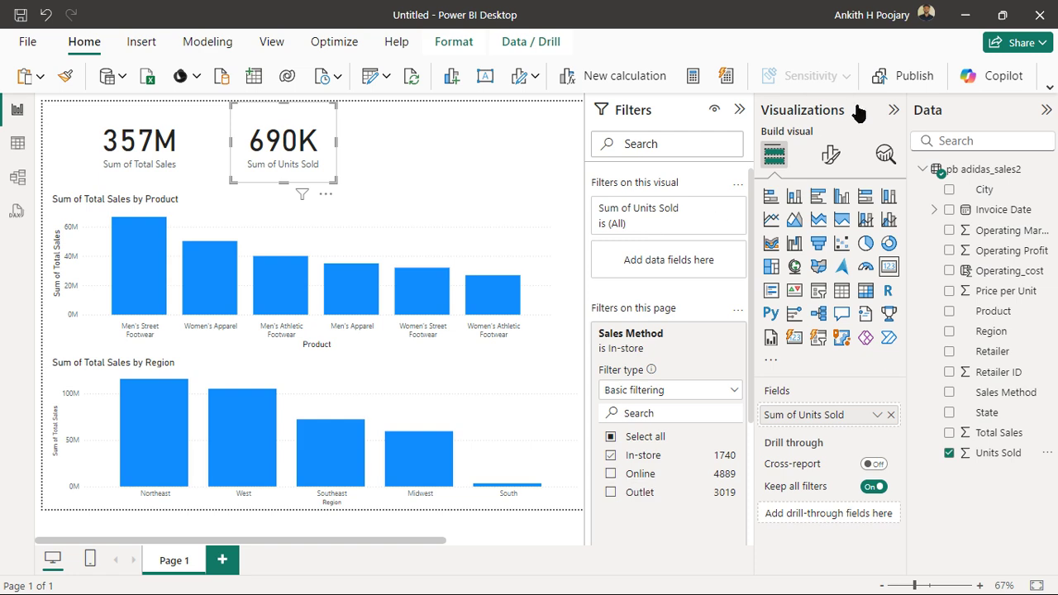
pyautogui.click(893, 111)
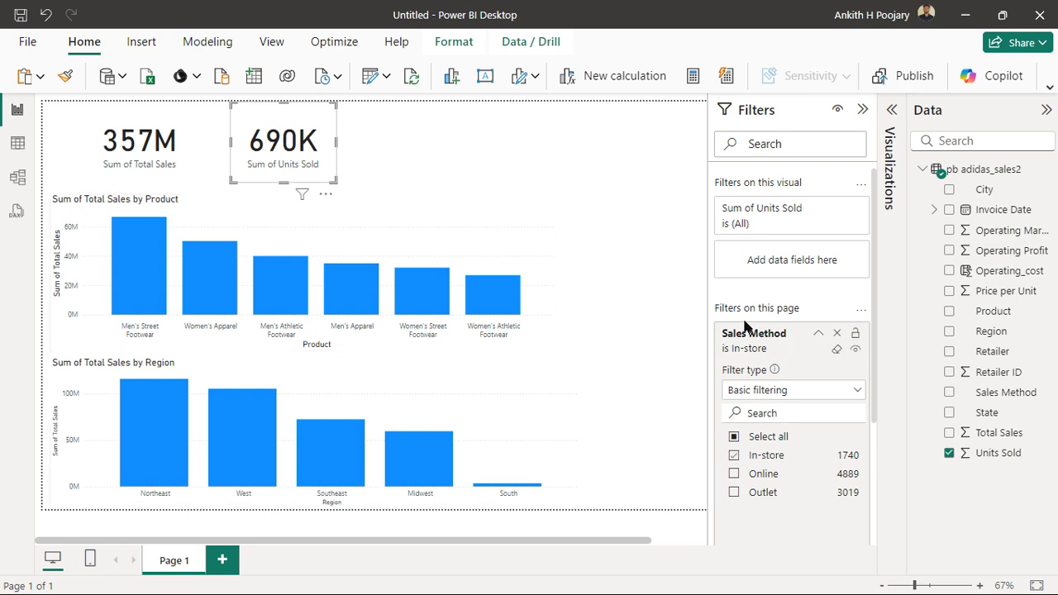
# Include Online in the Sales Method page filter, making the cards read 604M and 2M
pyautogui.click(735, 476)
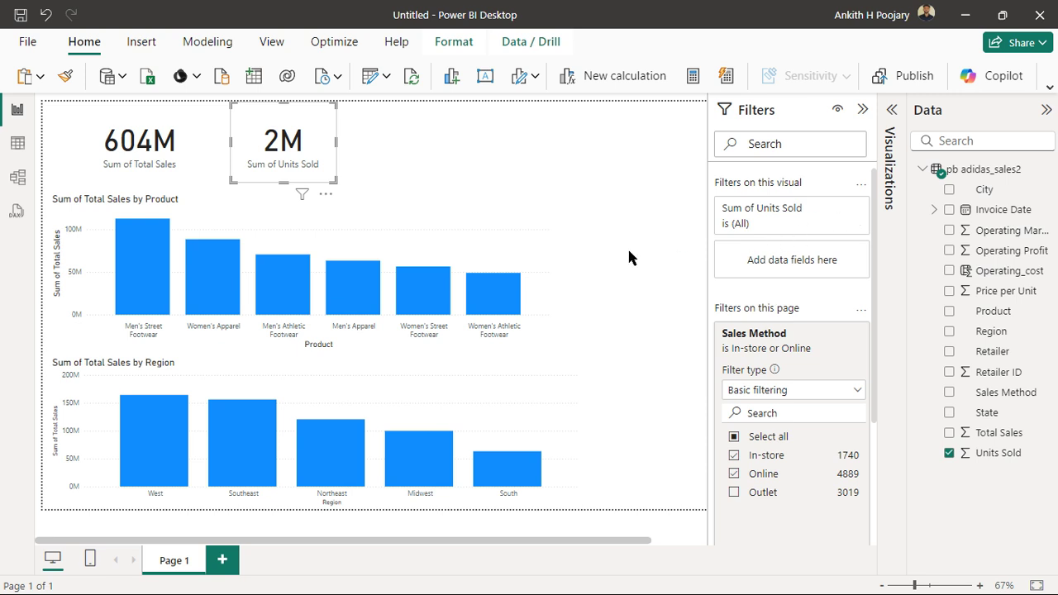
pyautogui.click(580, 278)
pyautogui.click(536, 283)
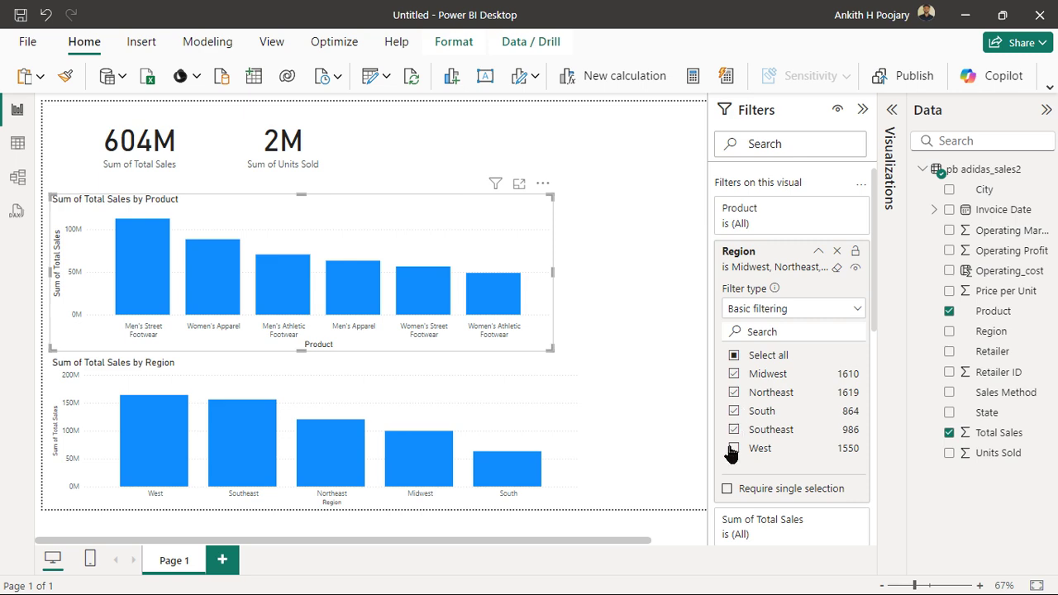
# Remove Southeast from the Product chart's Region filter
pyautogui.click(734, 429)
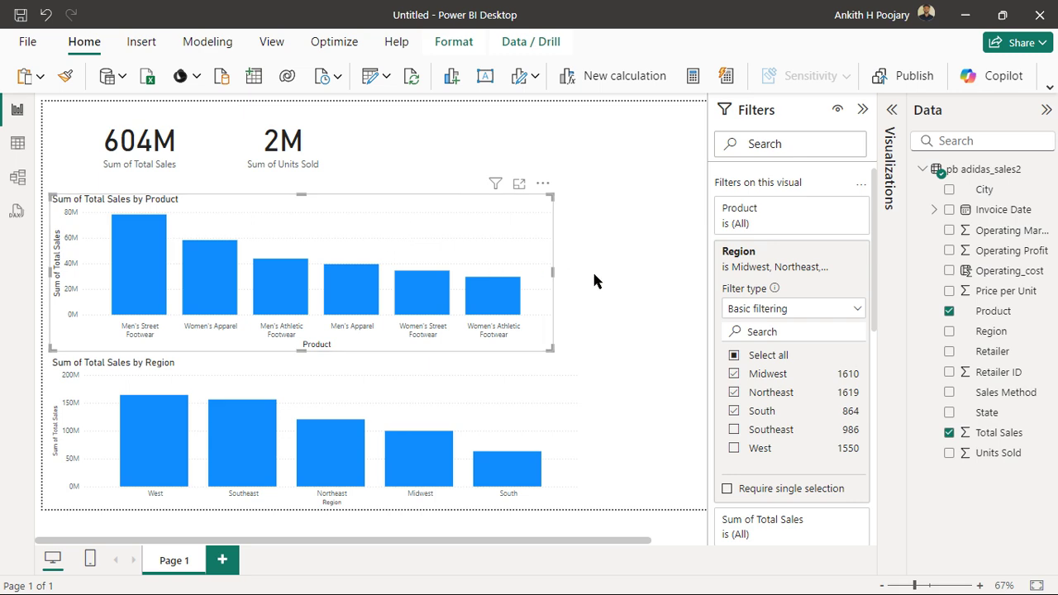
pyautogui.scroll(-3, 731, 265)
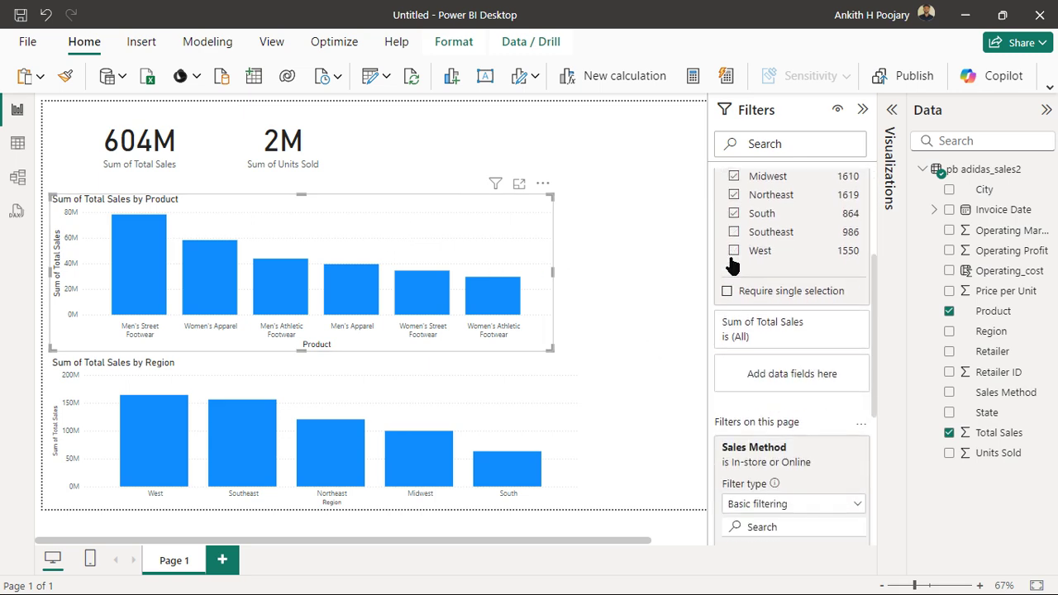
pyautogui.scroll(3, 731, 264)
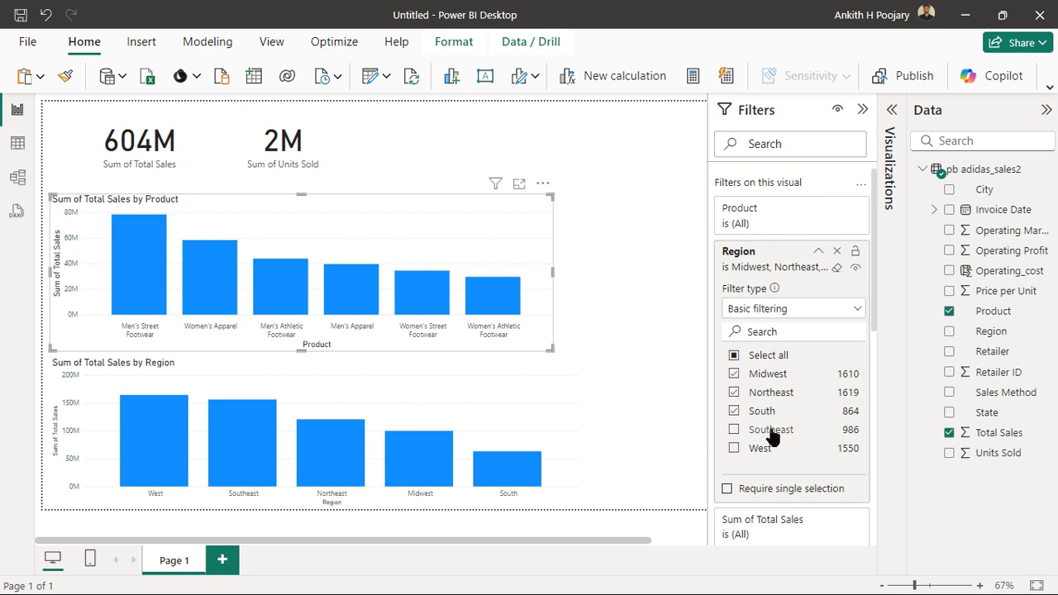
# Include Outlet in the Sales Method page filter, raising total sales to 900M
pyautogui.scroll(-3, 777, 432)
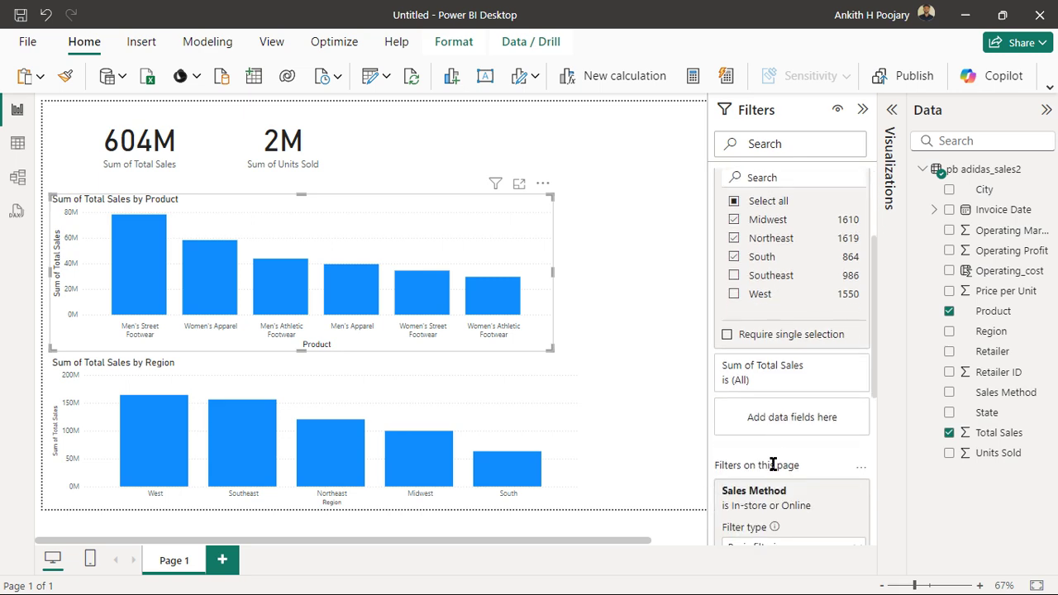
pyautogui.scroll(-3, 775, 423)
pyautogui.scroll(-3, 761, 432)
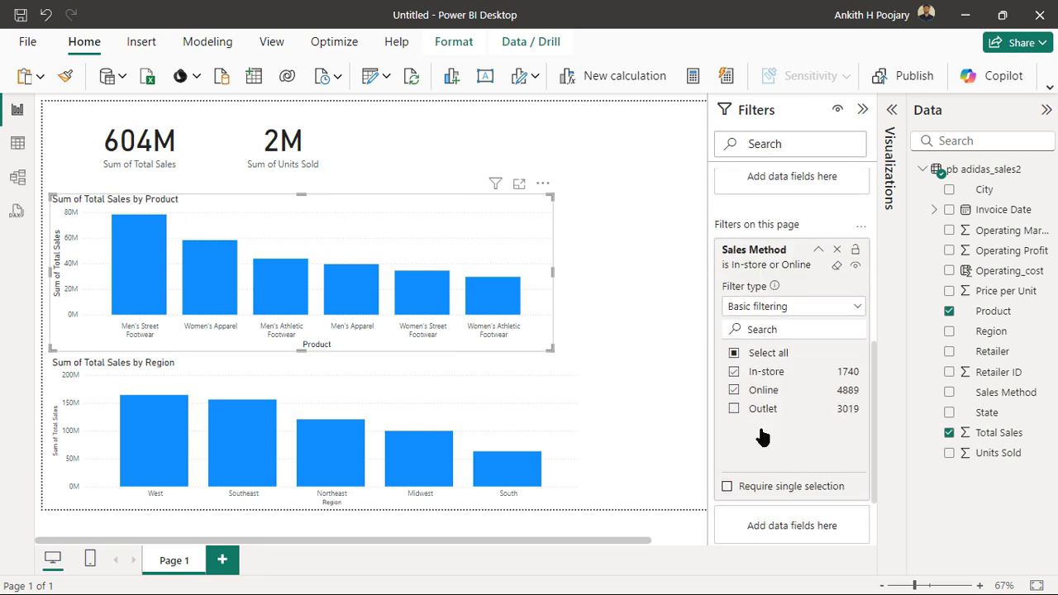
pyautogui.click(732, 410)
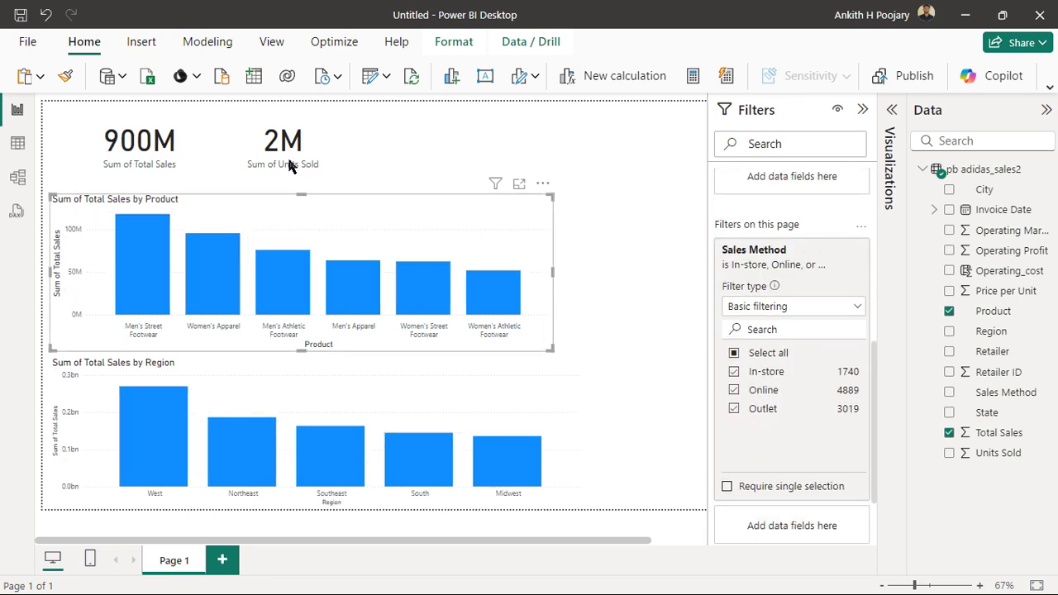
pyautogui.scroll(-2, 785, 467)
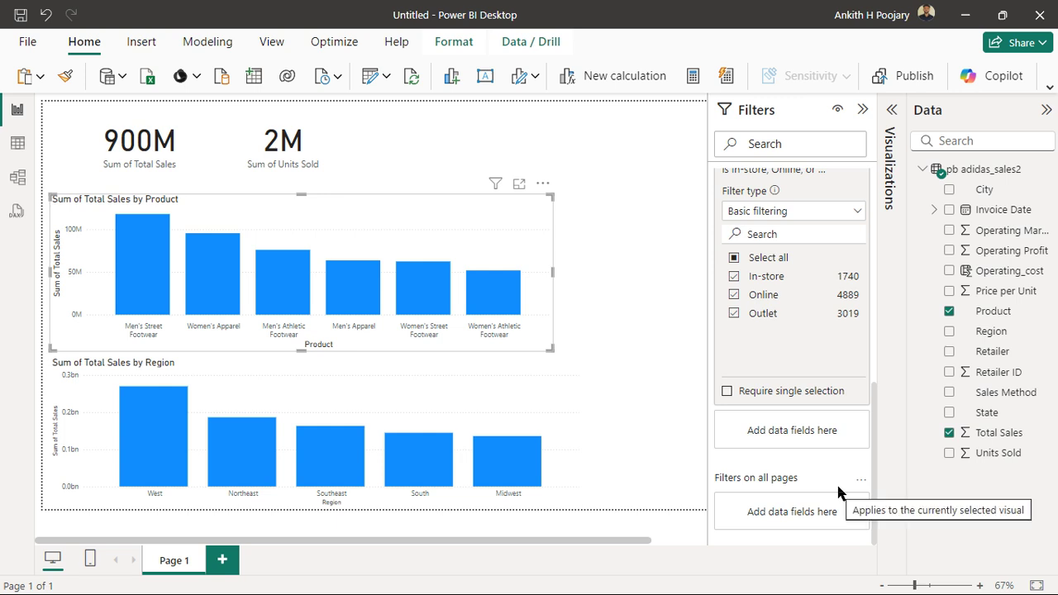
# Add an all-pages Retailer filter limited to Amazon and create a blank Page 2
pyautogui.moveTo(992, 351); pyautogui.dragTo(802, 504)
pyautogui.scroll(-4, 793, 504)
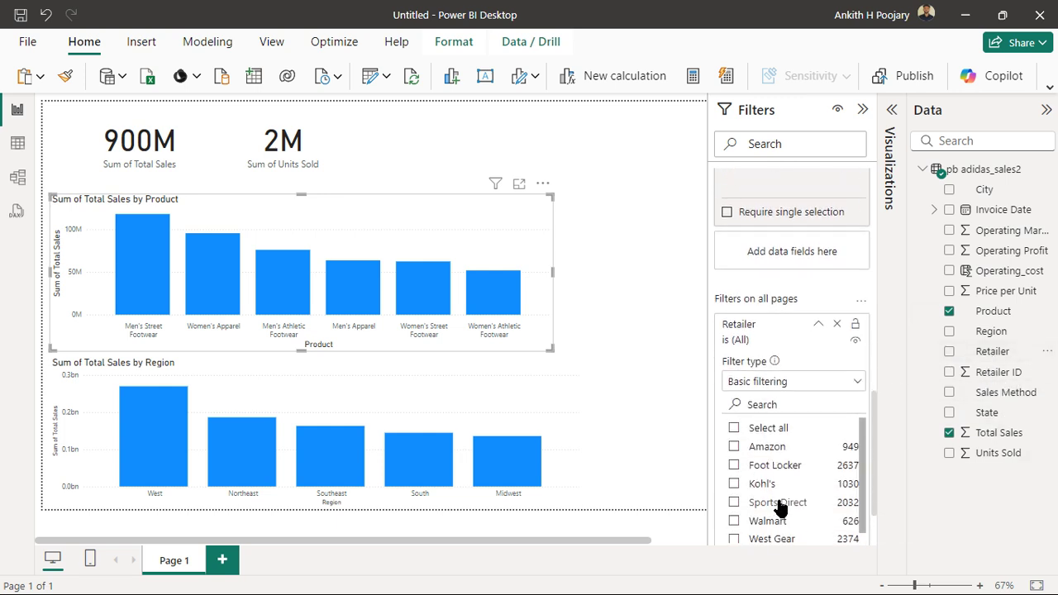
pyautogui.click(734, 444)
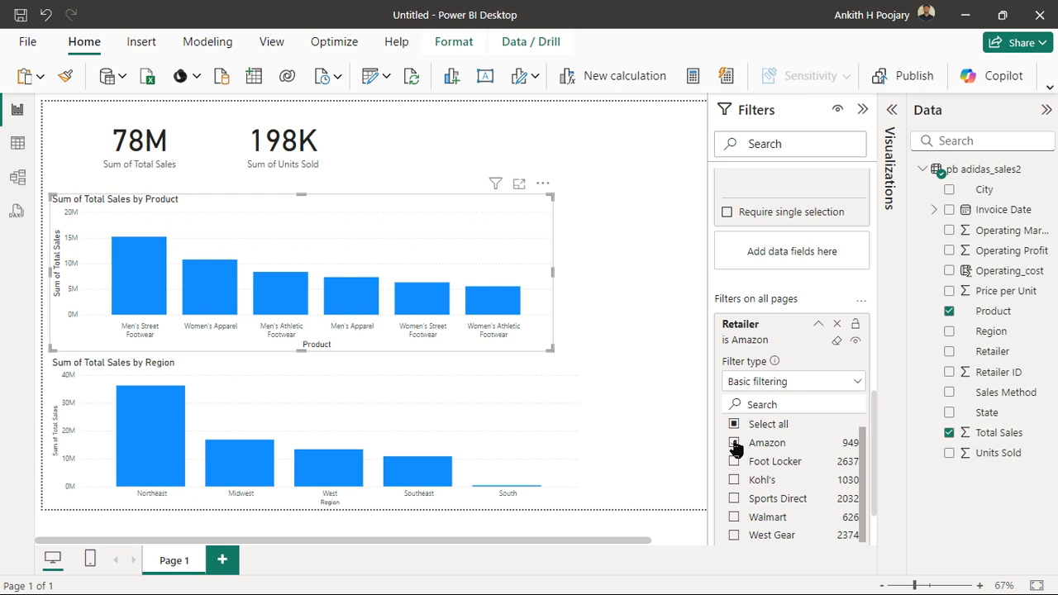
pyautogui.click(223, 560)
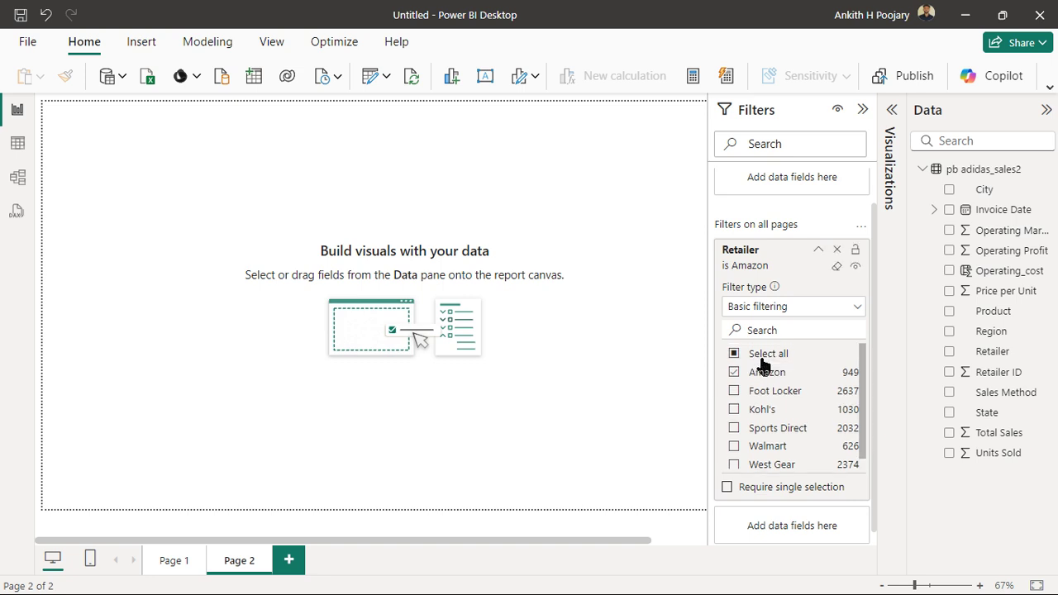
# Return to Page 1, where the Amazon-filtered cards show 78M total sales and 198K units sold
pyautogui.scroll(1, 762, 366)
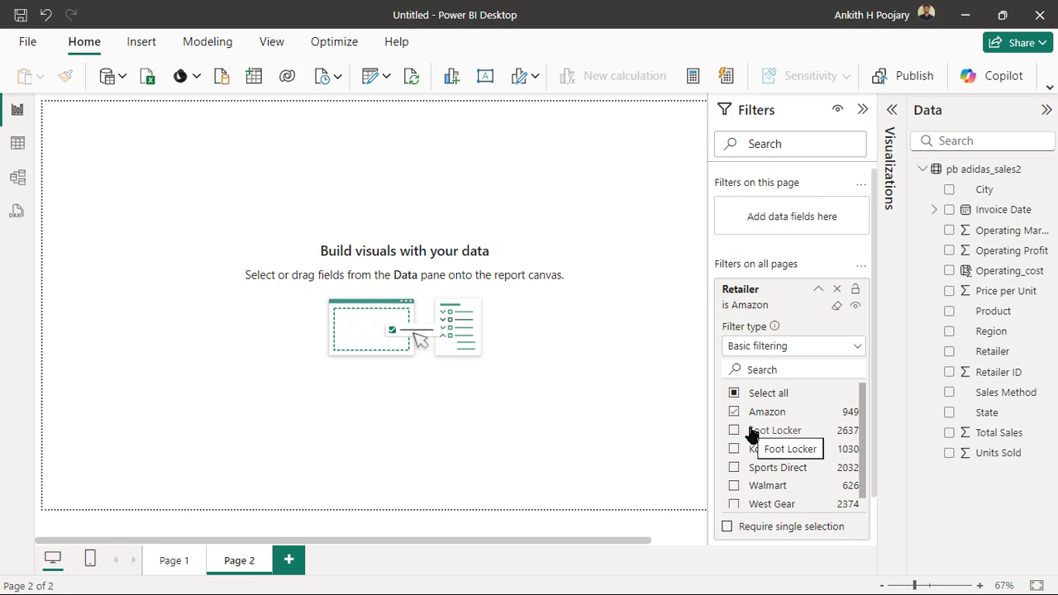
pyautogui.click(171, 569)
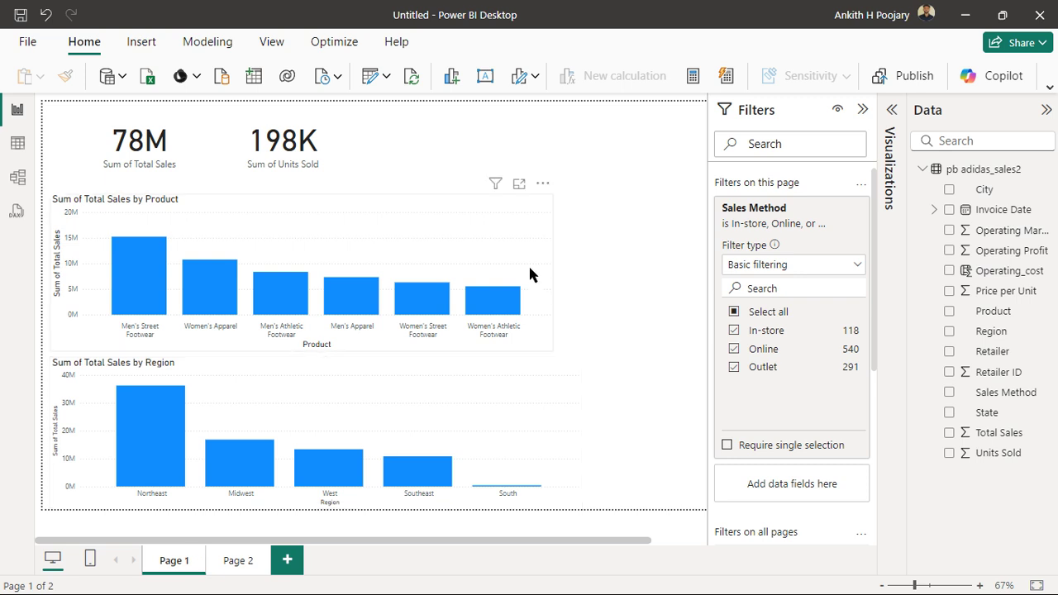
# Inspect the Product and Region charts' filters, then move to the blank Page 2 with the Amazon filter
pyautogui.click(529, 274)
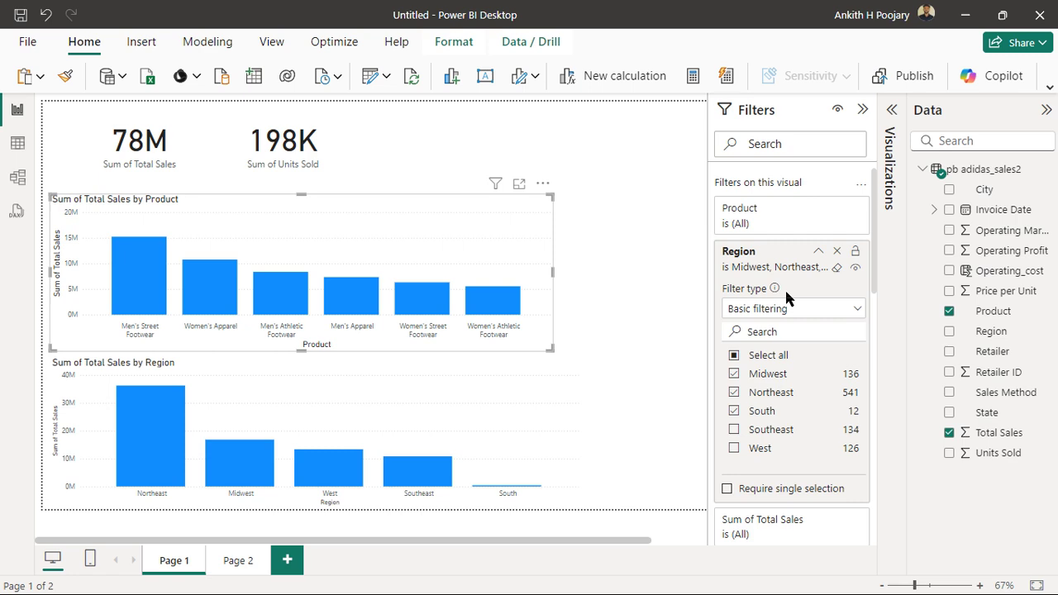
pyautogui.click(575, 409)
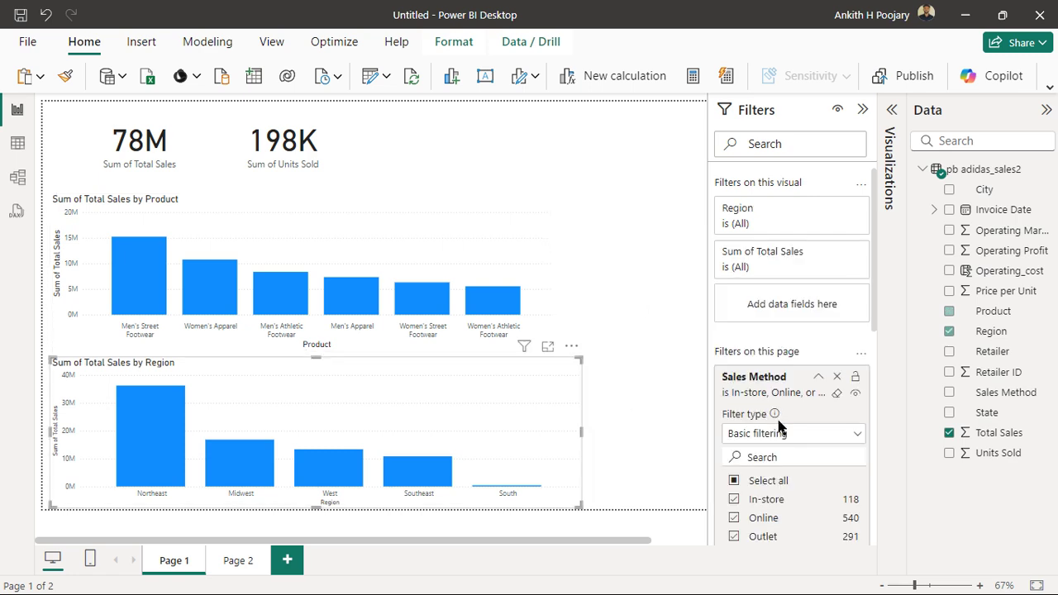
pyautogui.scroll(-2, 768, 425)
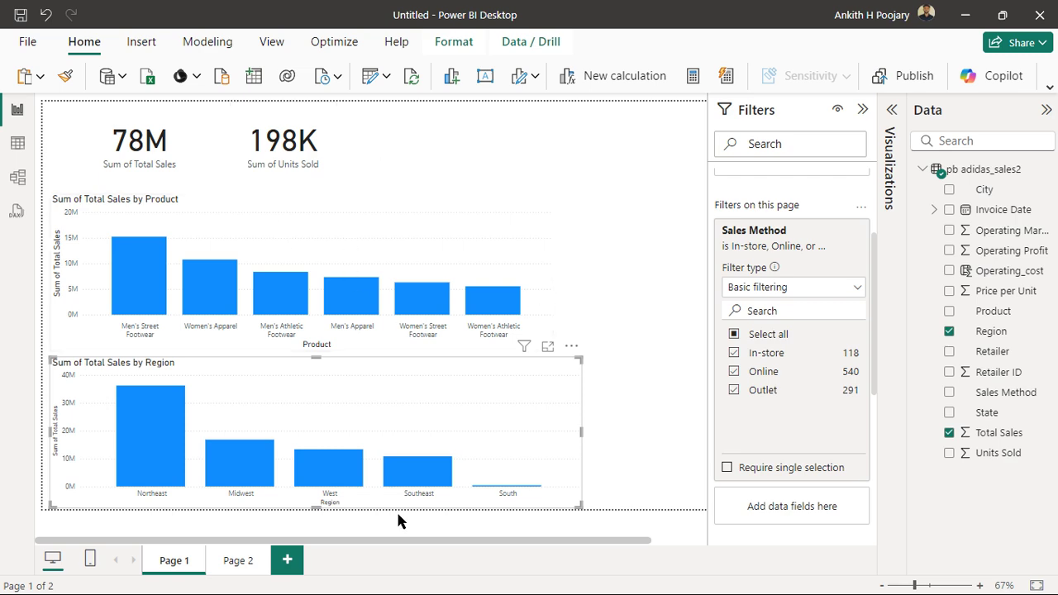
pyautogui.scroll(-5, 744, 422)
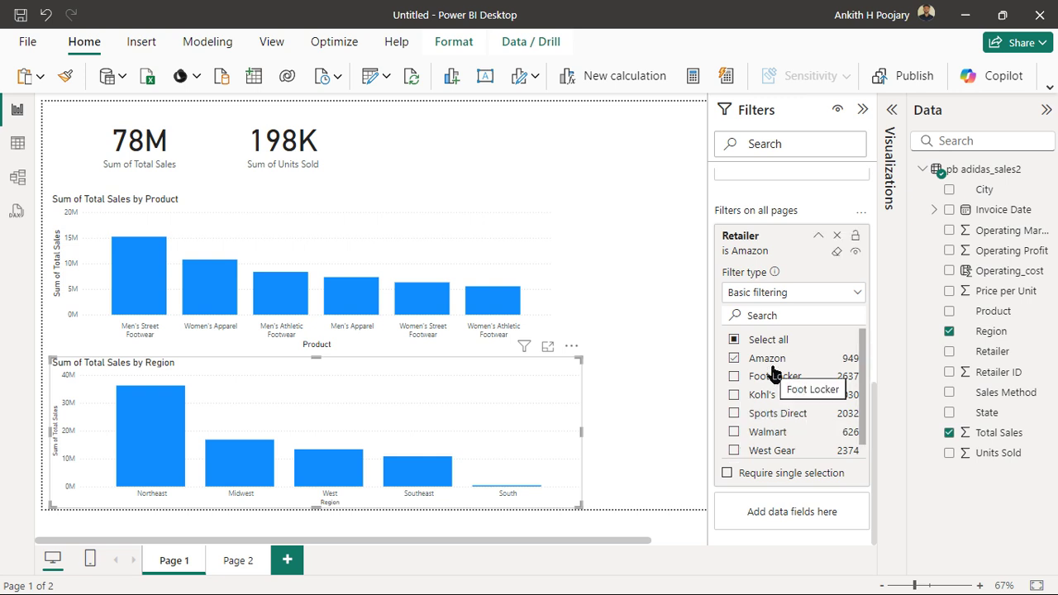
pyautogui.scroll(-1, 772, 374)
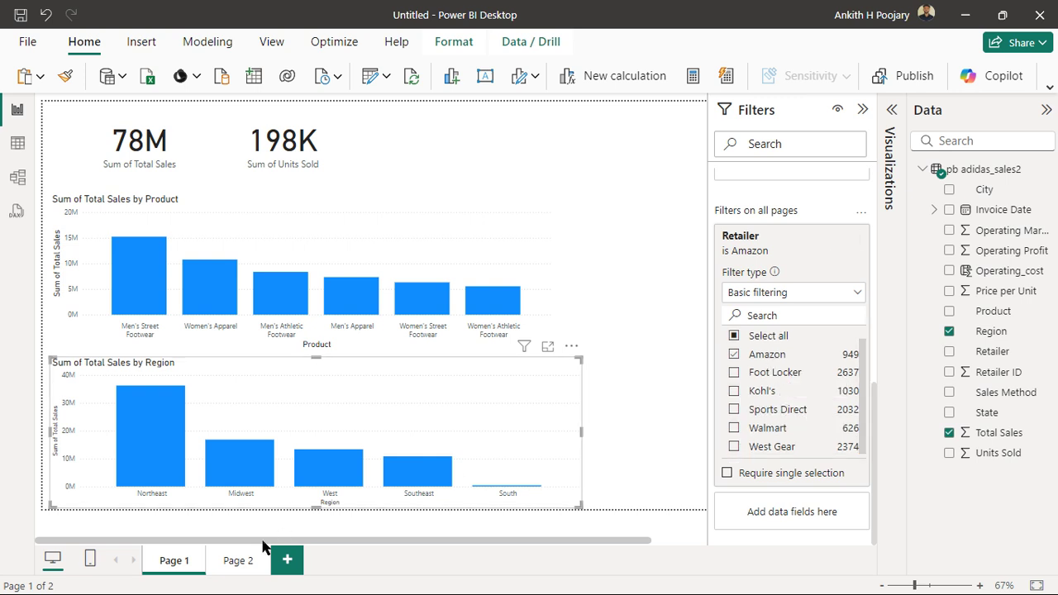
pyautogui.click(239, 561)
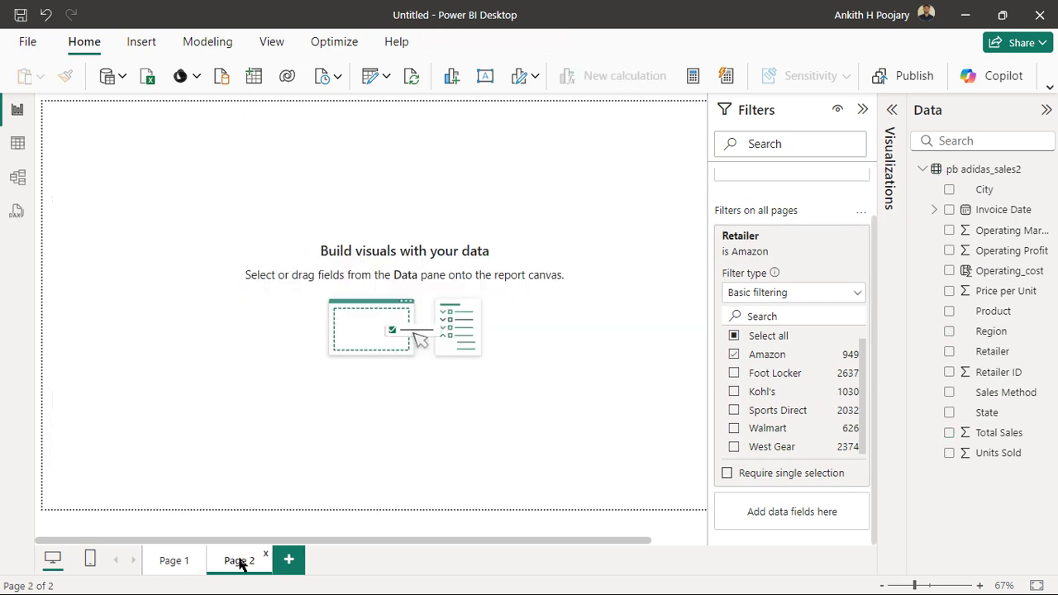
# Add a blank Page 3 to the report and return to the Amazon-filtered Page 1
pyautogui.click(287, 561)
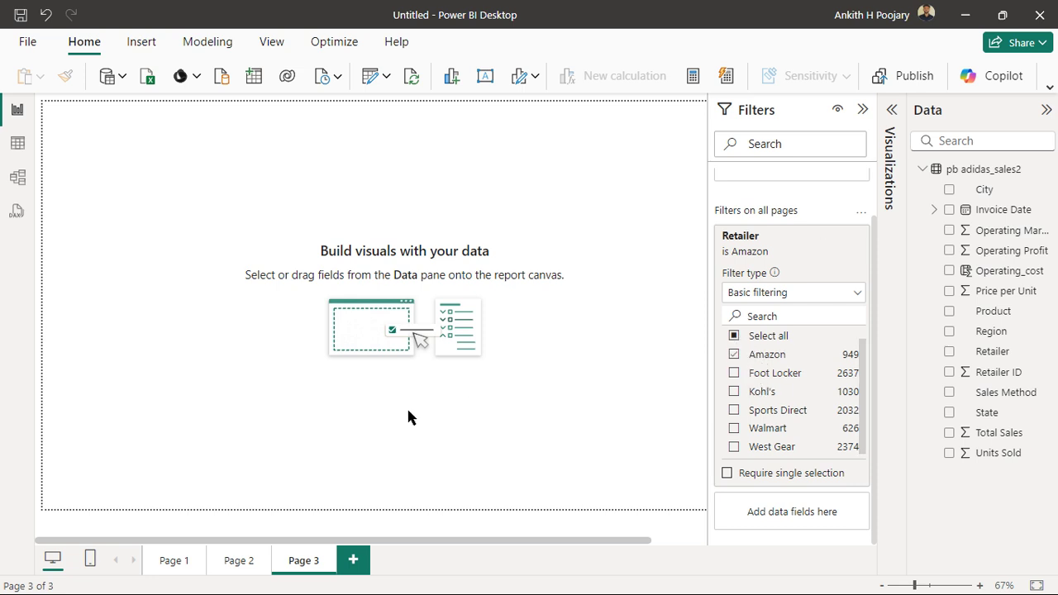
pyautogui.click(165, 565)
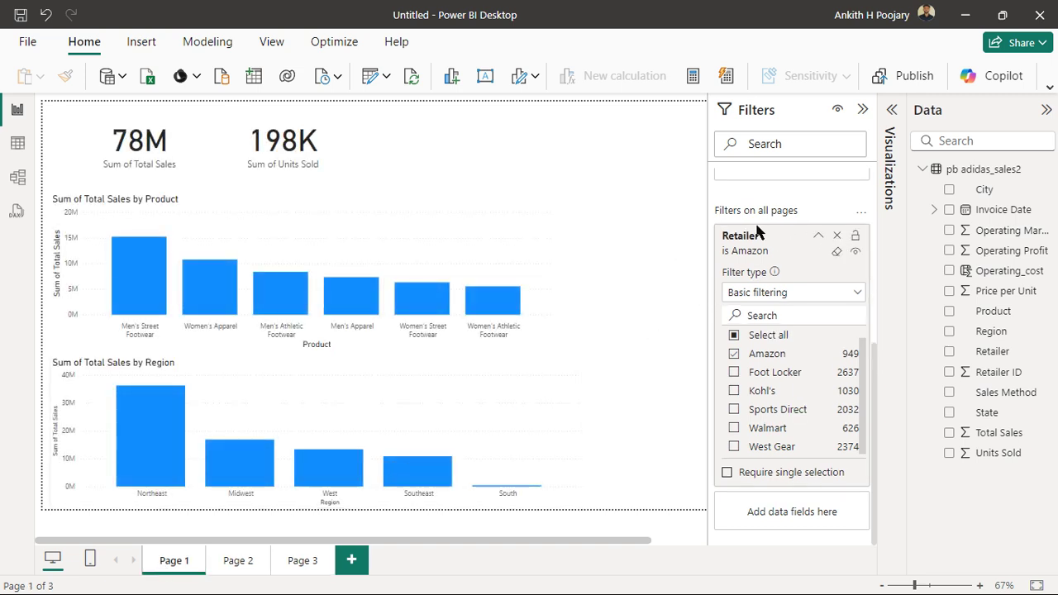
pyautogui.scroll(4, 758, 232)
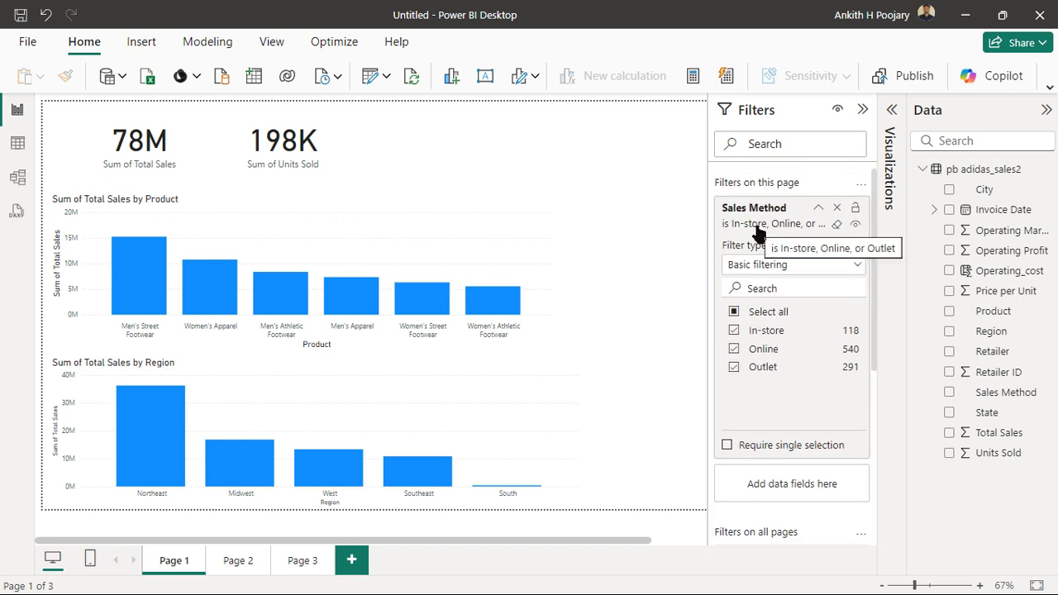